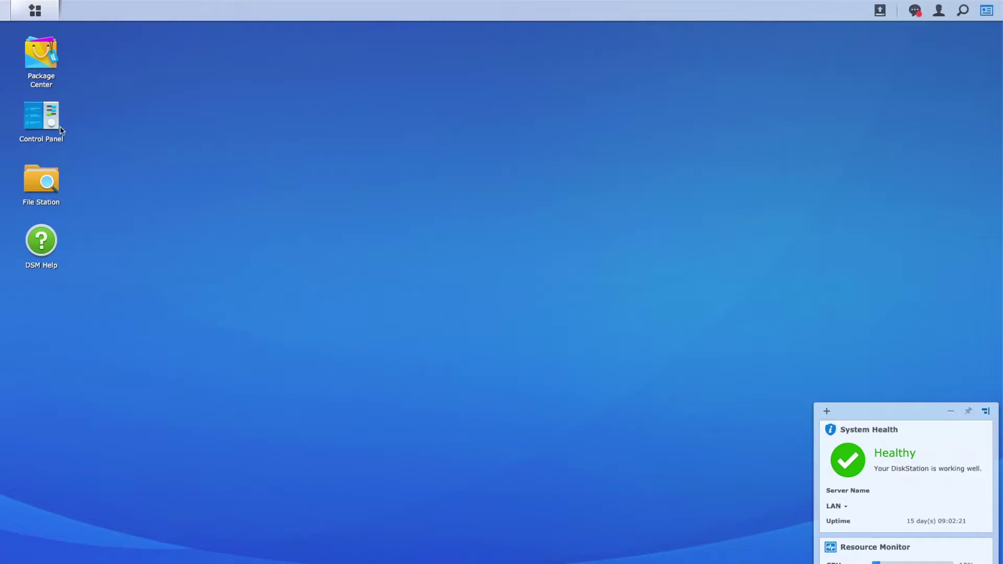
# Launch the installed Docker package from Package Center and browse its image Registry
pyautogui.click(40, 58)
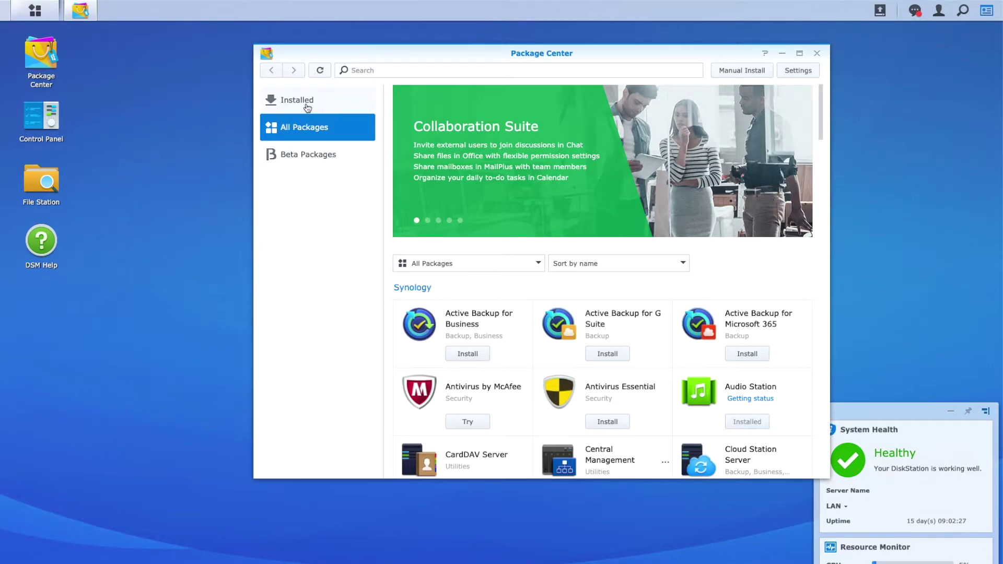
pyautogui.click(304, 102)
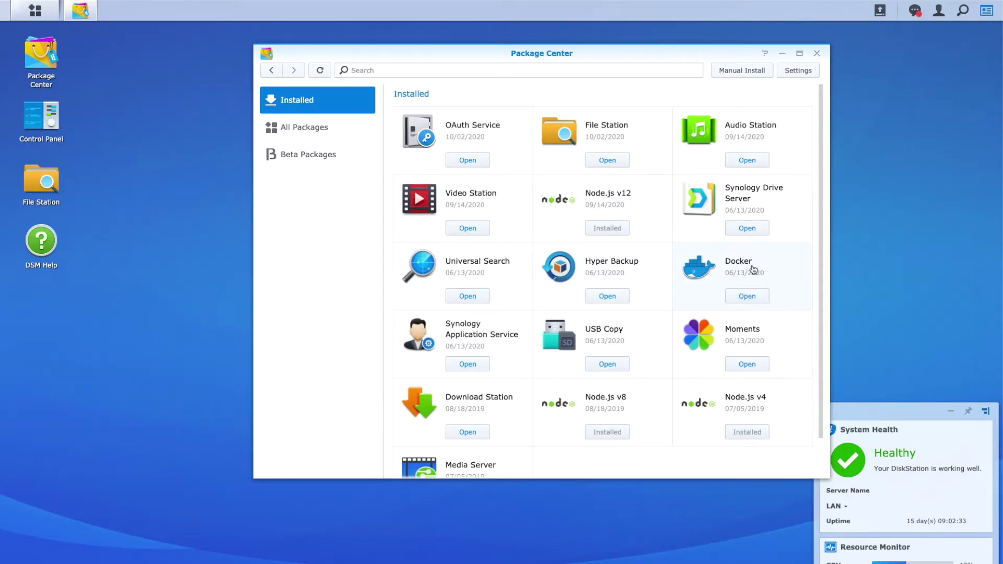
pyautogui.click(746, 297)
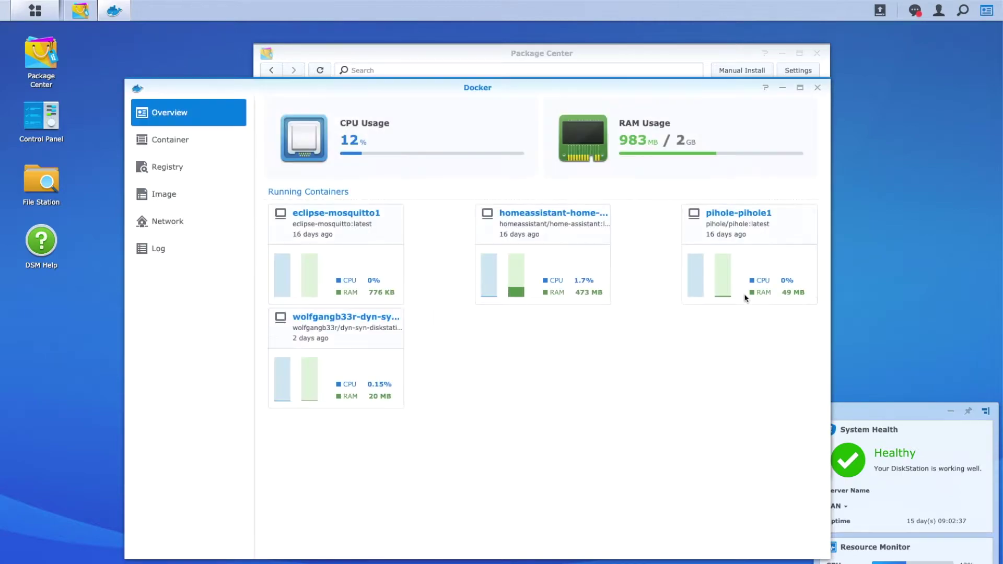
pyautogui.click(174, 172)
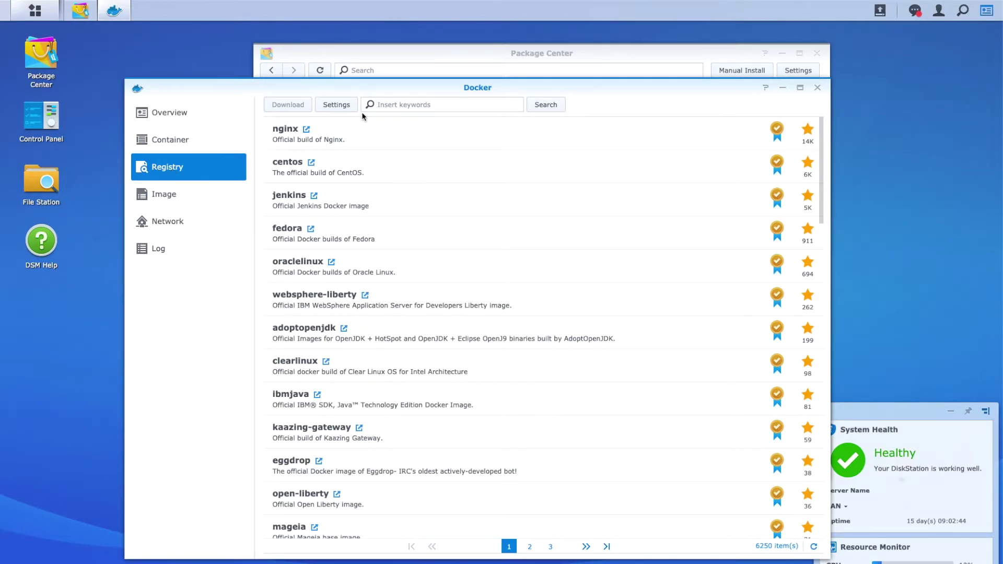
pyautogui.click(409, 104)
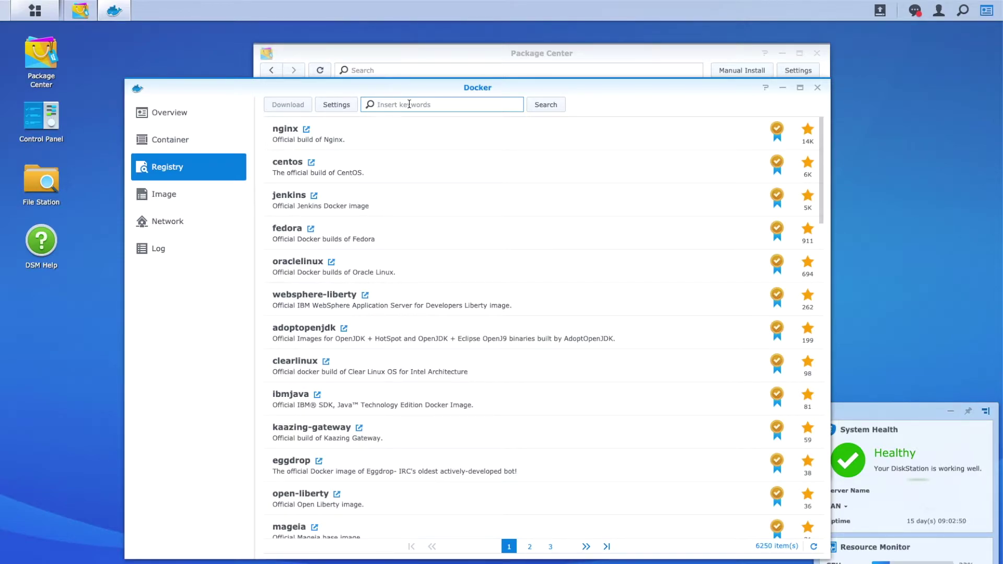
# Search the registry for 'tabshop', download the tabshop-server image and select it in Image
pyautogui.write('tabshop')
pyautogui.press('Return')
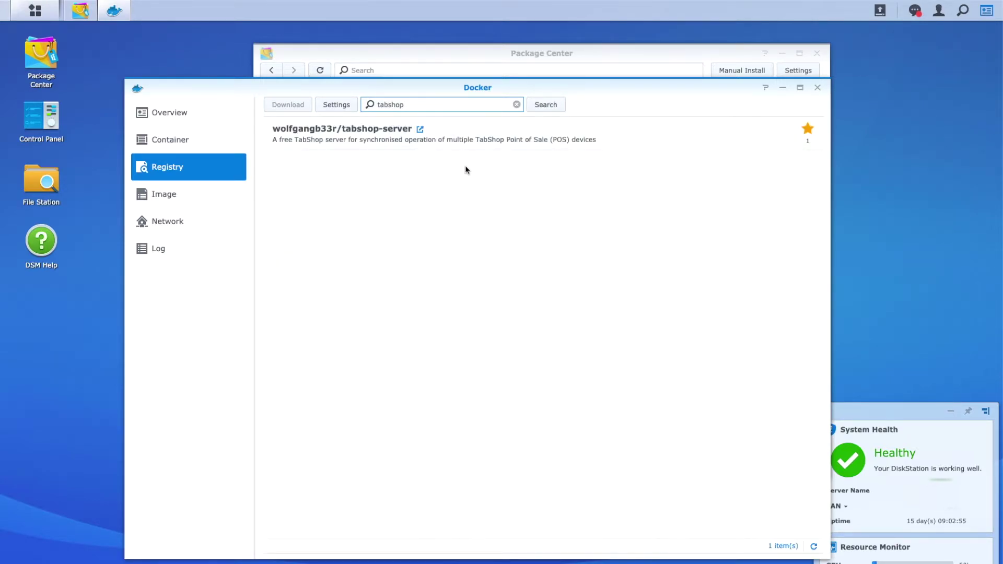
pyautogui.doubleClick(376, 141)
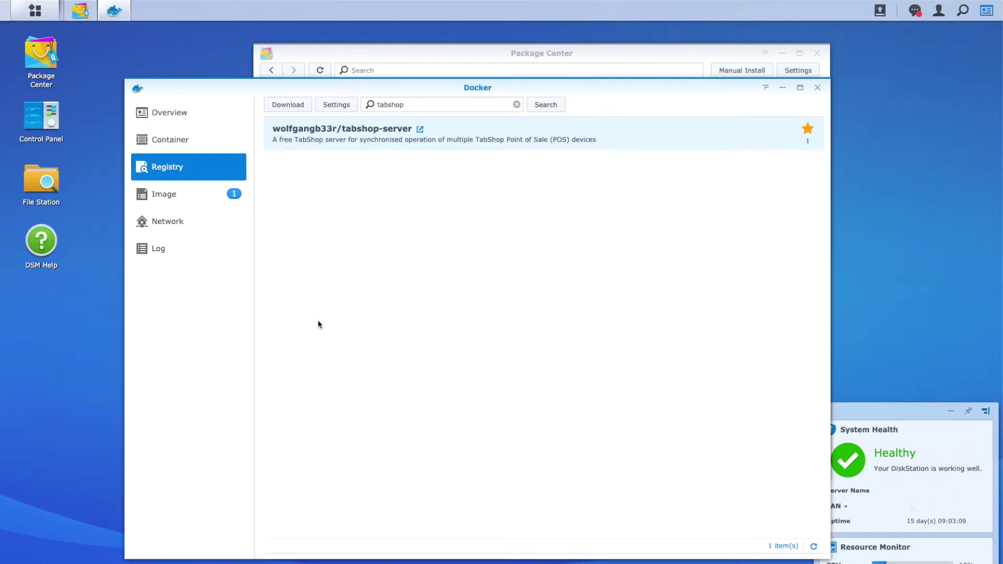
pyautogui.click(188, 197)
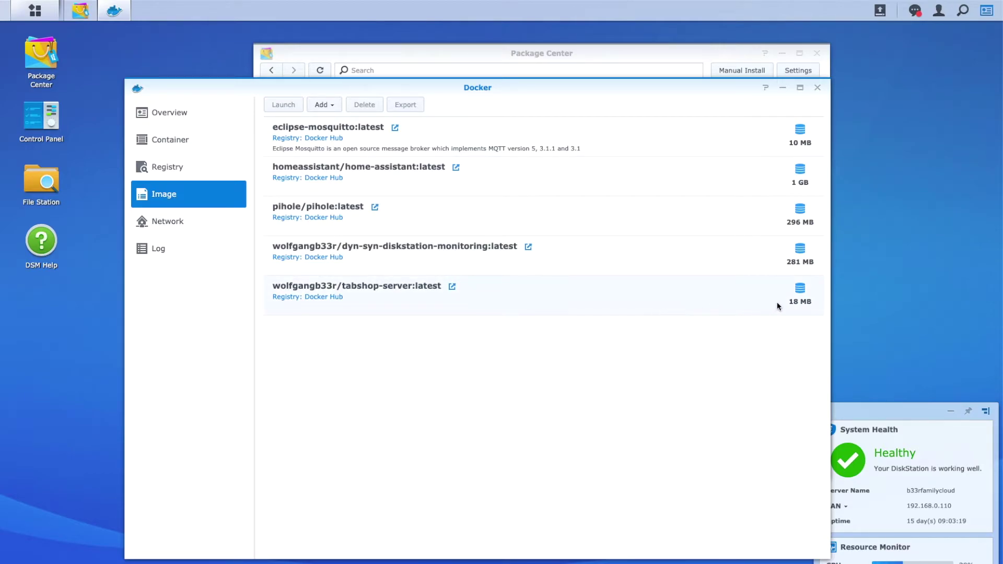
pyautogui.click(807, 305)
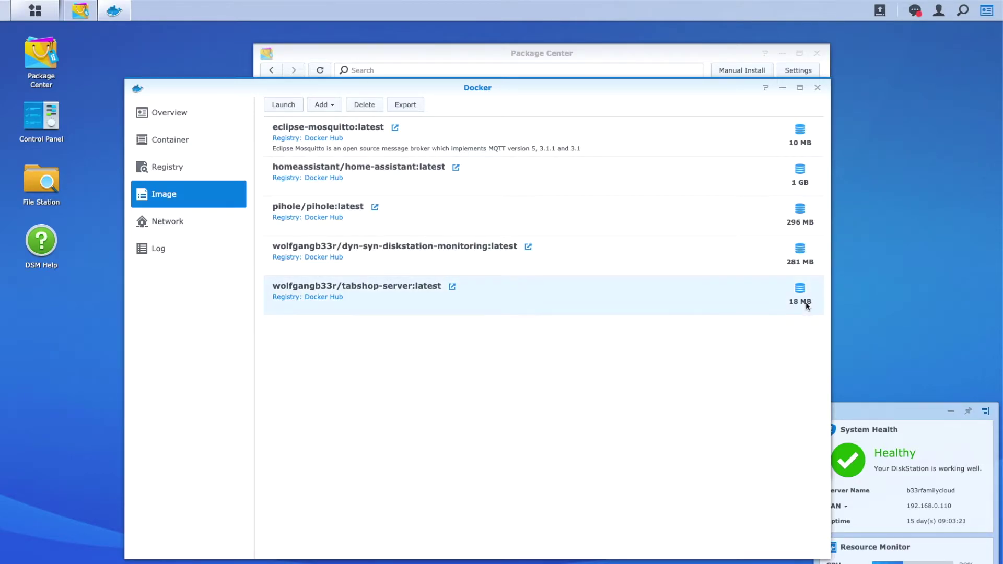
# Create a container from tabshop-server, defaulting to the name wolfgangb33r-tabshop-server1
pyautogui.doubleClick(406, 301)
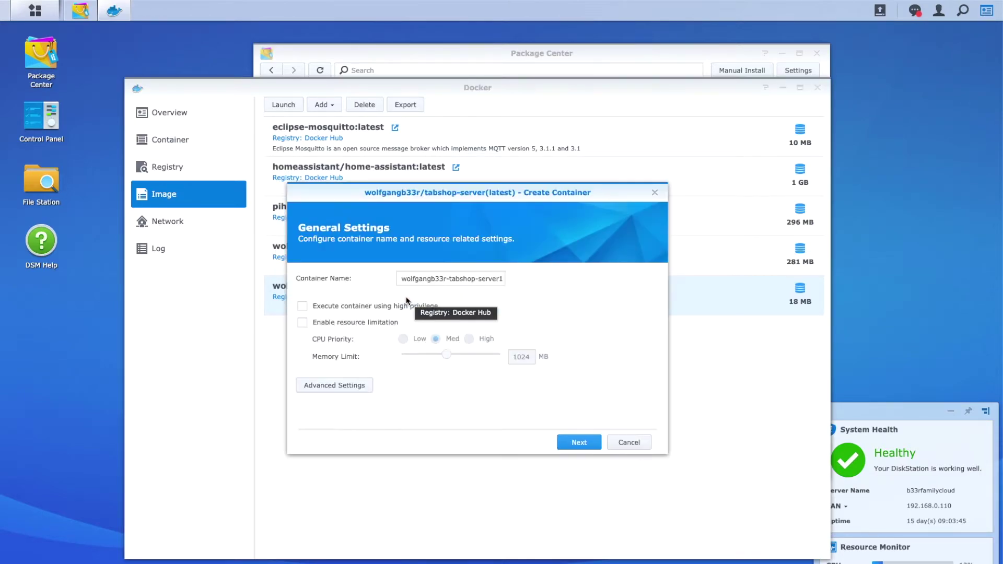
# In Advanced Settings, add the homes/user/Drive/_tabshop folder as a container volume
pyautogui.click(345, 388)
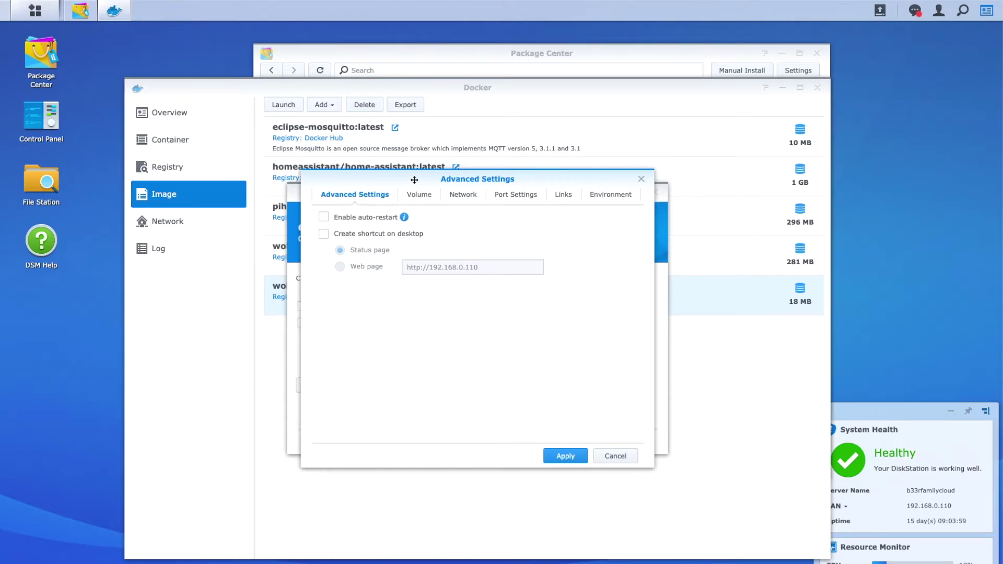
pyautogui.click(420, 197)
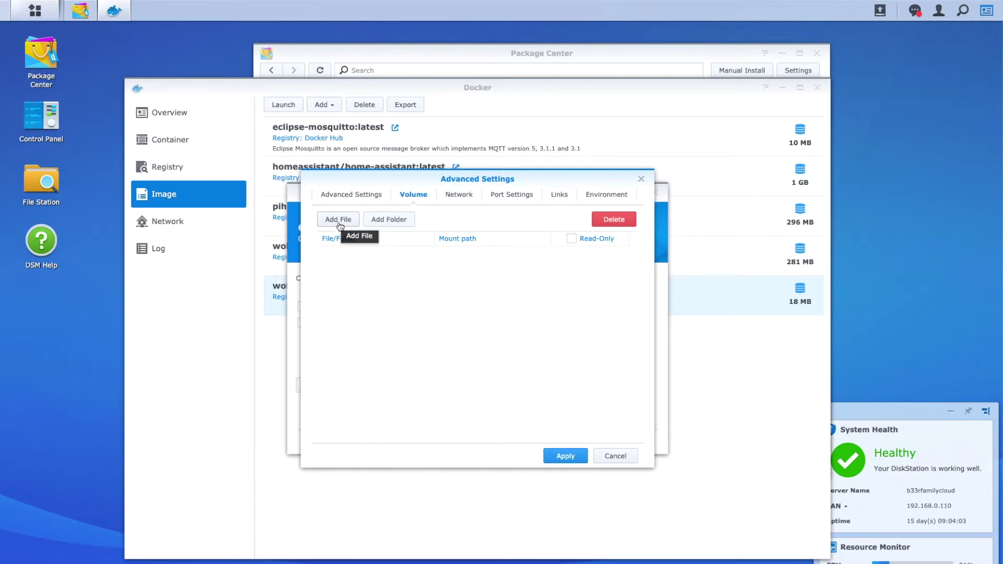
pyautogui.click(387, 219)
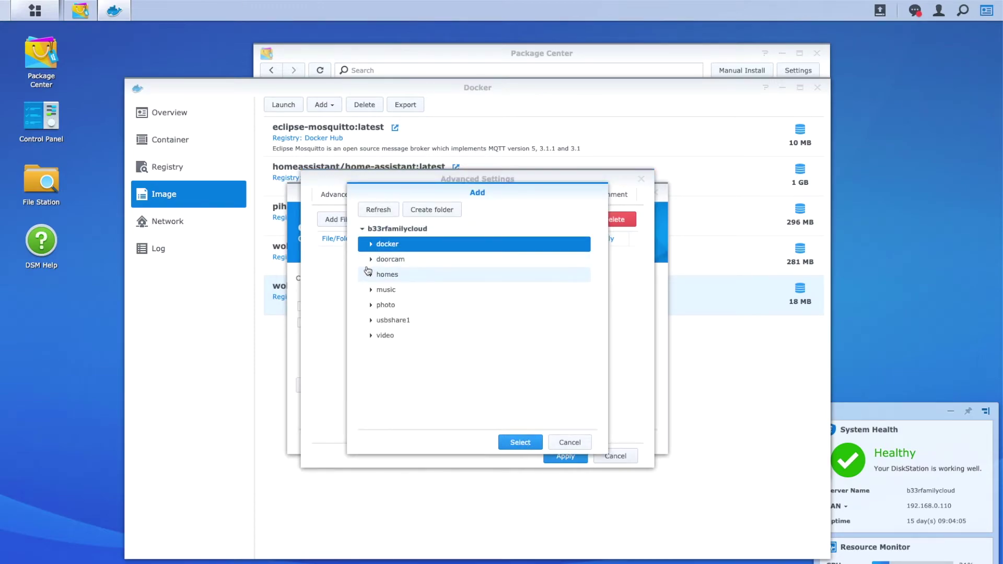
pyautogui.click(371, 275)
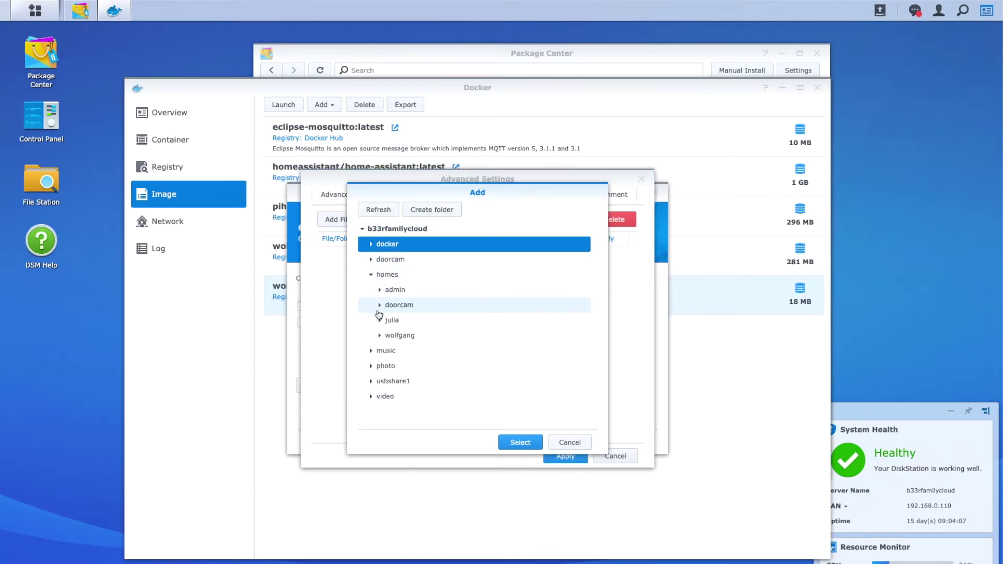
pyautogui.click(380, 336)
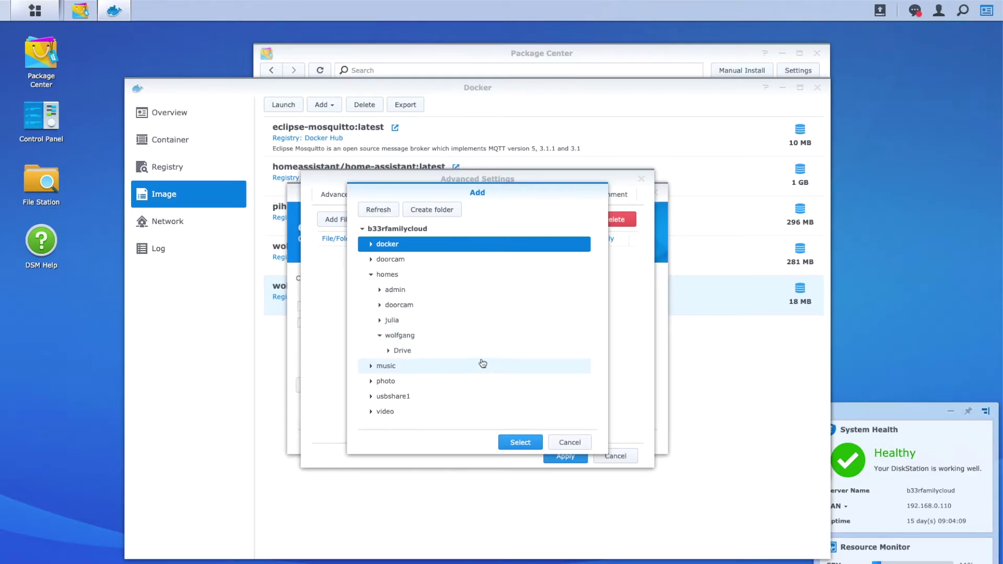
pyautogui.click(406, 352)
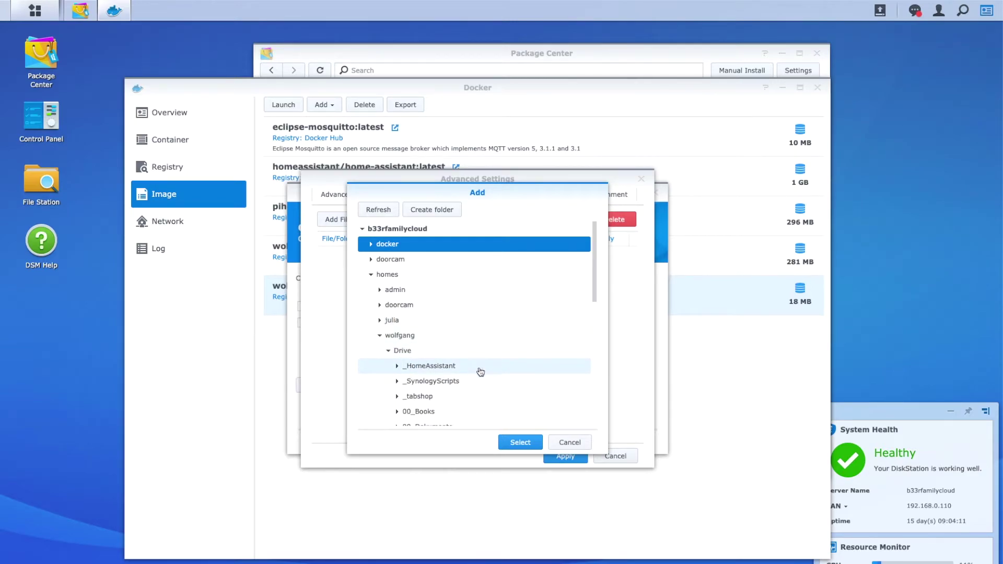
pyautogui.click(462, 381)
pyautogui.click(457, 396)
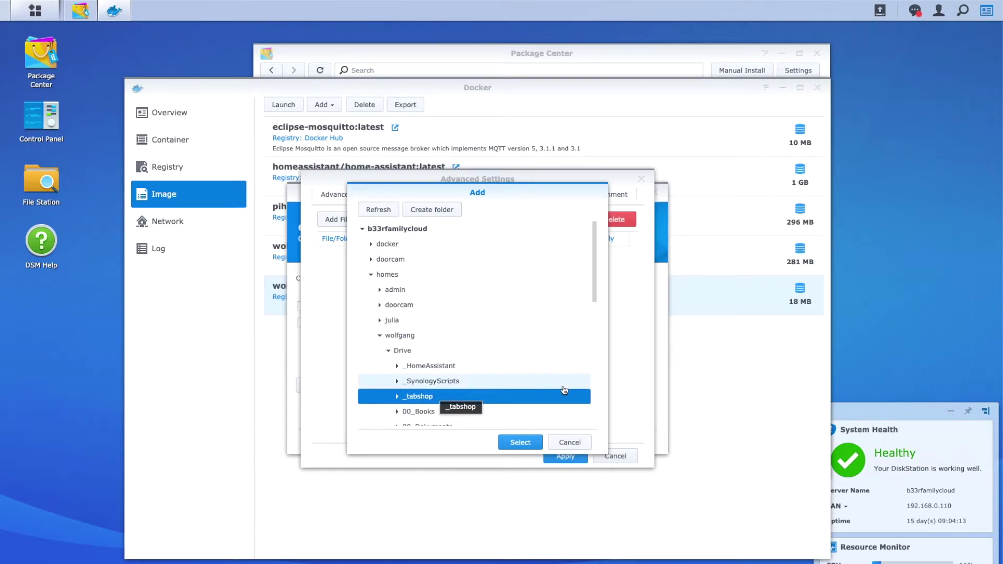
pyautogui.click(397, 396)
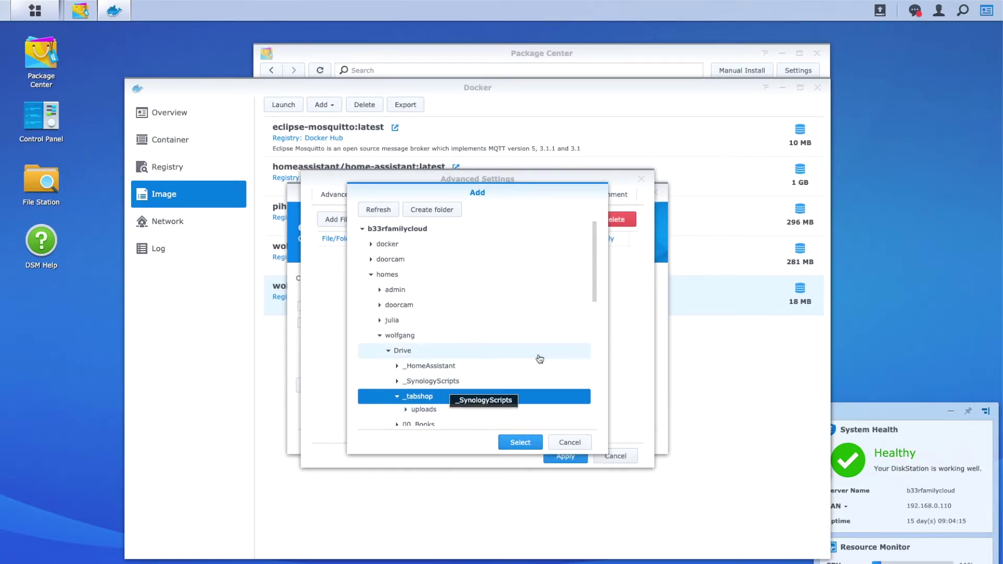
pyautogui.scroll(-4, 539, 359)
pyautogui.scroll(3, 510, 340)
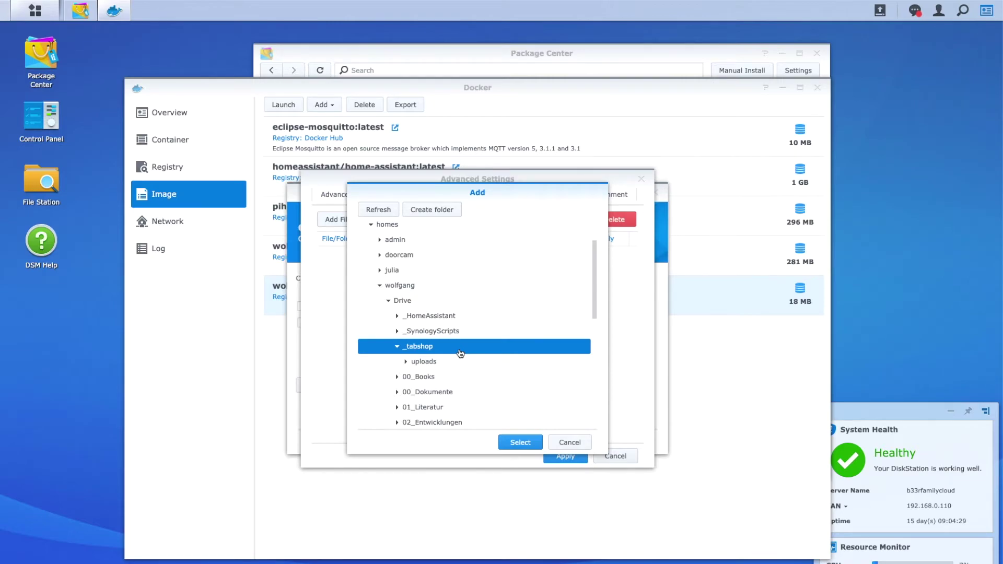
# Mount the _tabshop folder at /tabshop and map local port 32770 to container port 8080
pyautogui.click(521, 442)
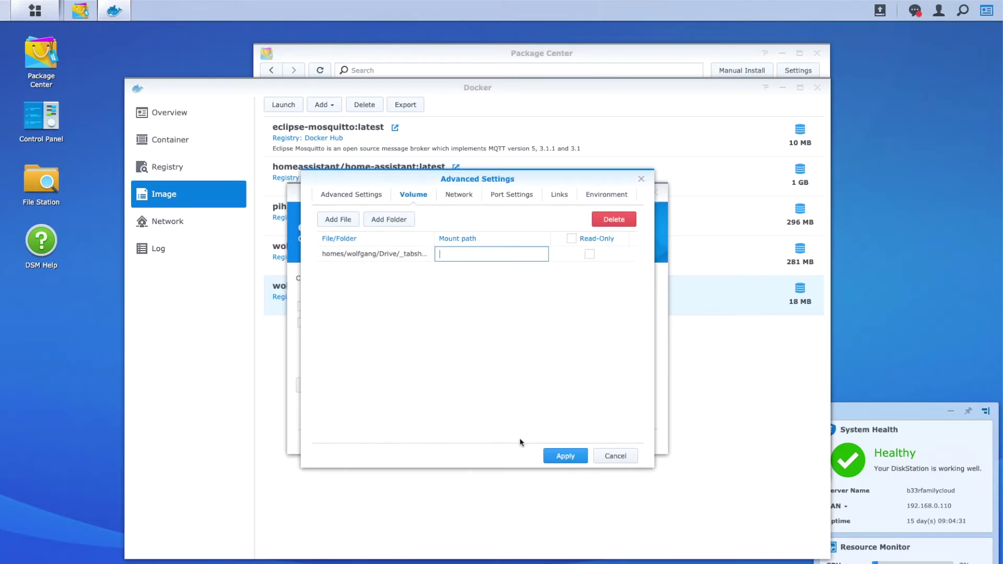
pyautogui.write('/tabshop')
pyautogui.click(508, 196)
pyautogui.click(364, 255)
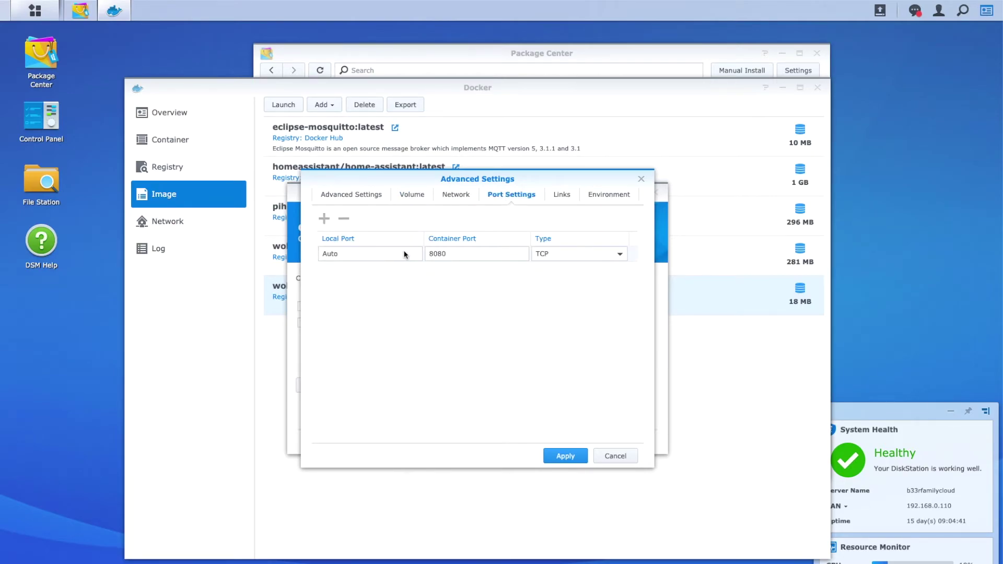
pyautogui.click(389, 253)
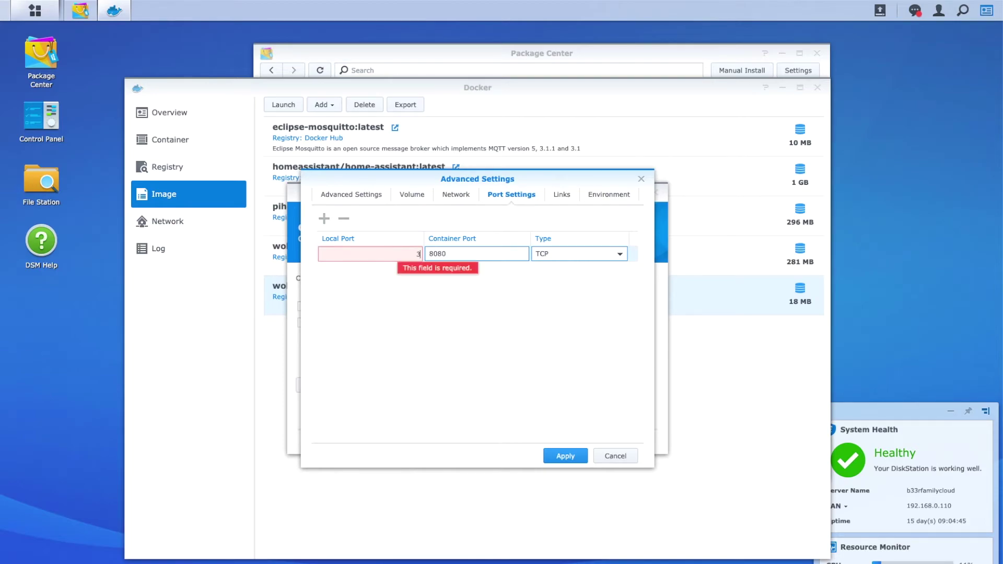
pyautogui.write('2770')
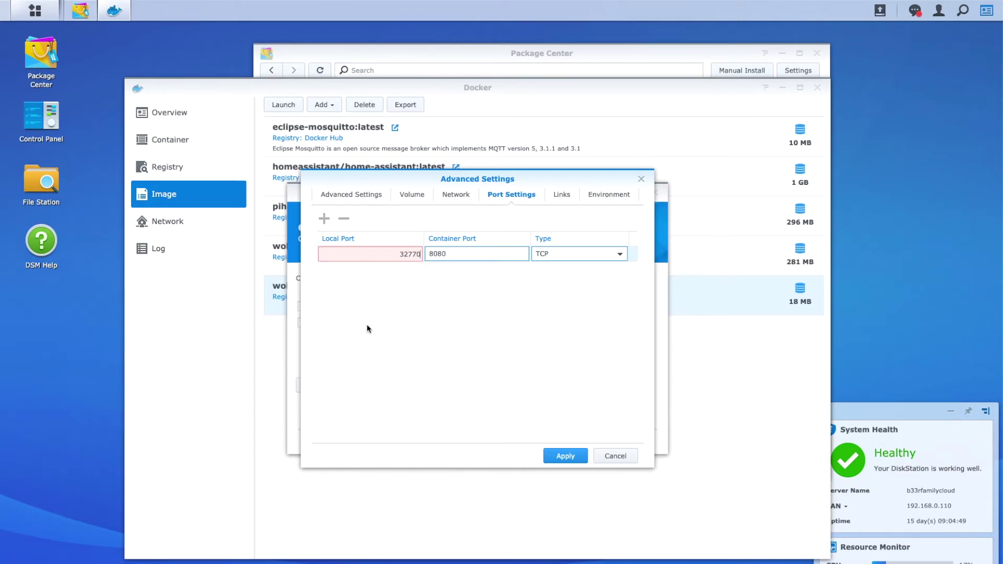
# Apply the settings and create and start the wolfgangb33r-tabshop-server1 container, viewing the Container list
pyautogui.click(570, 457)
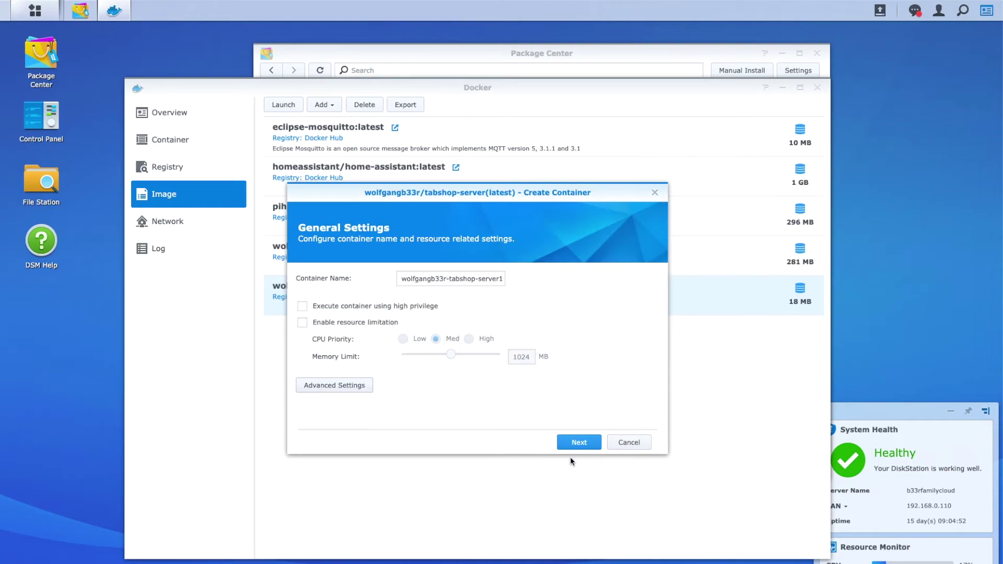
pyautogui.click(581, 444)
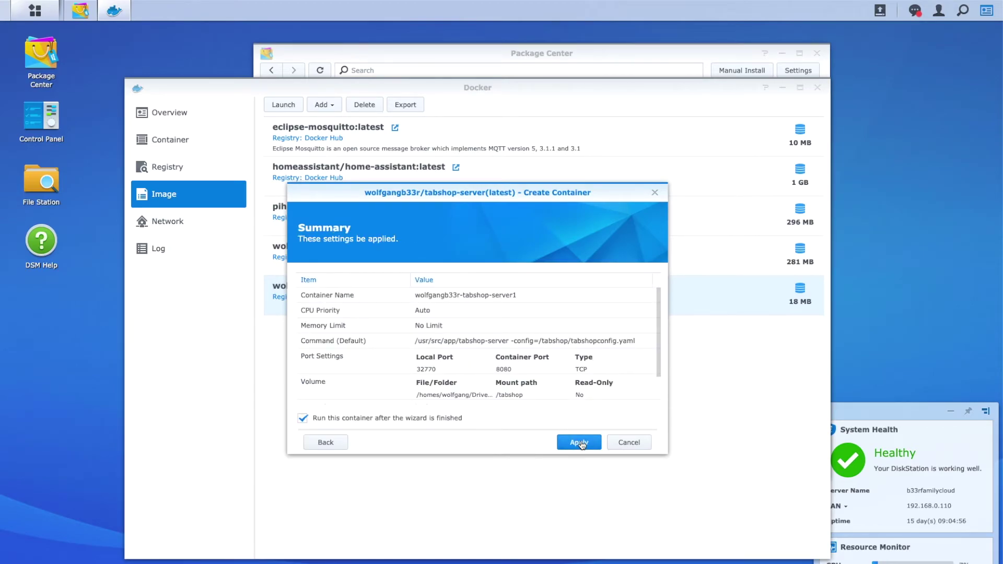
pyautogui.click(579, 443)
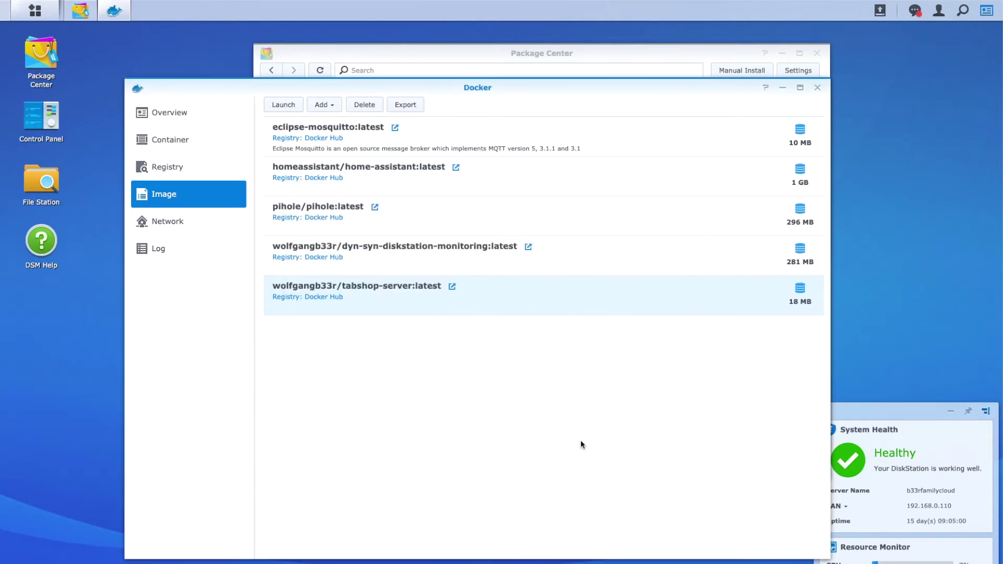
pyautogui.click(183, 142)
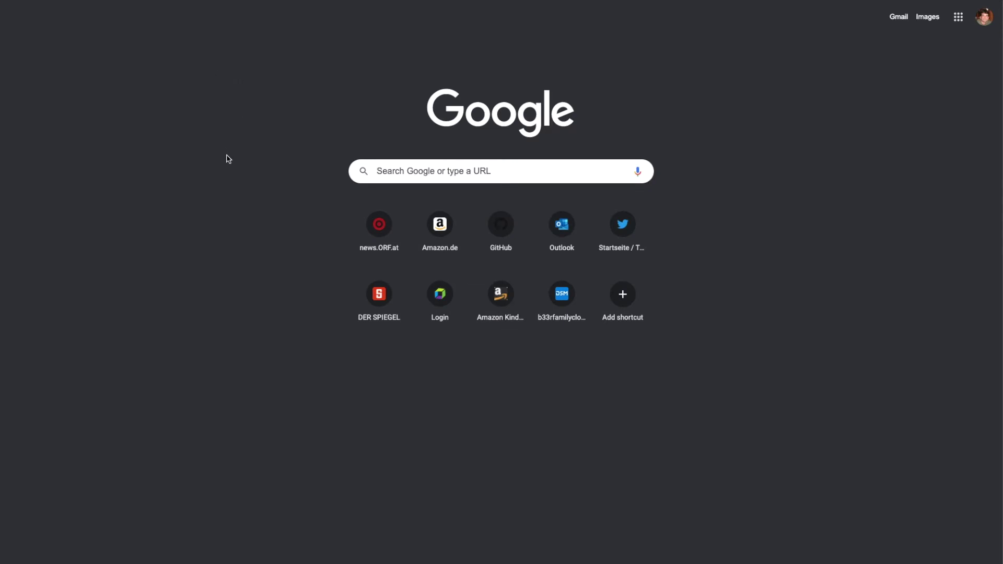
# Load 192.168.0.110:32770 in Chrome to reach the TabShop Server home page
pyautogui.write('19')
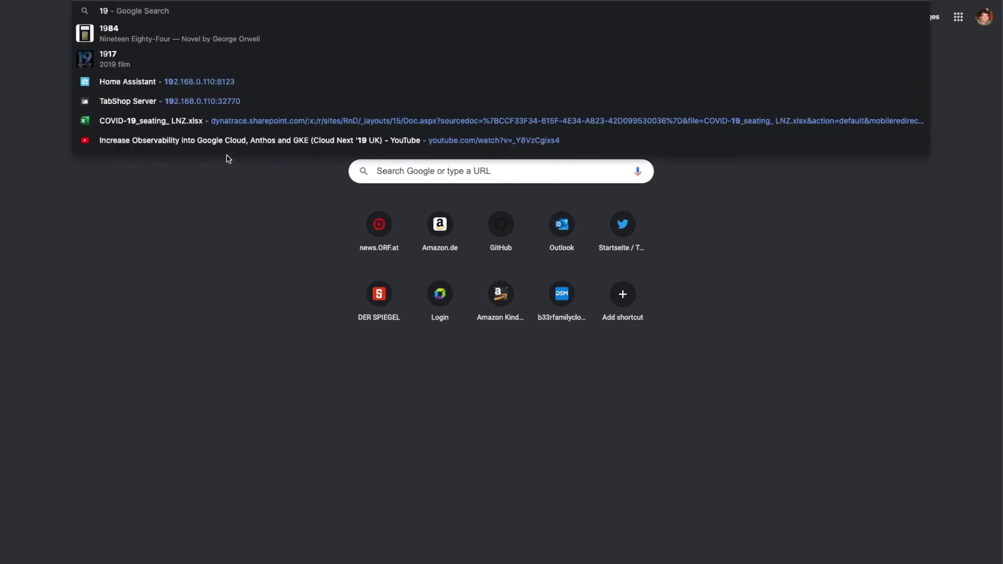
pyautogui.write('2.168.0.110:')
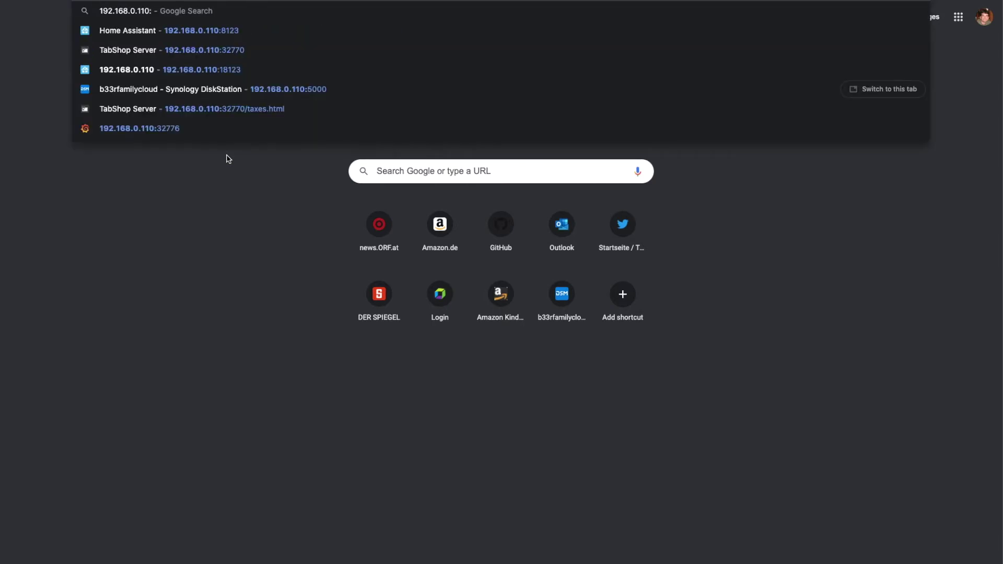
pyautogui.write('32770')
pyautogui.press('Return')
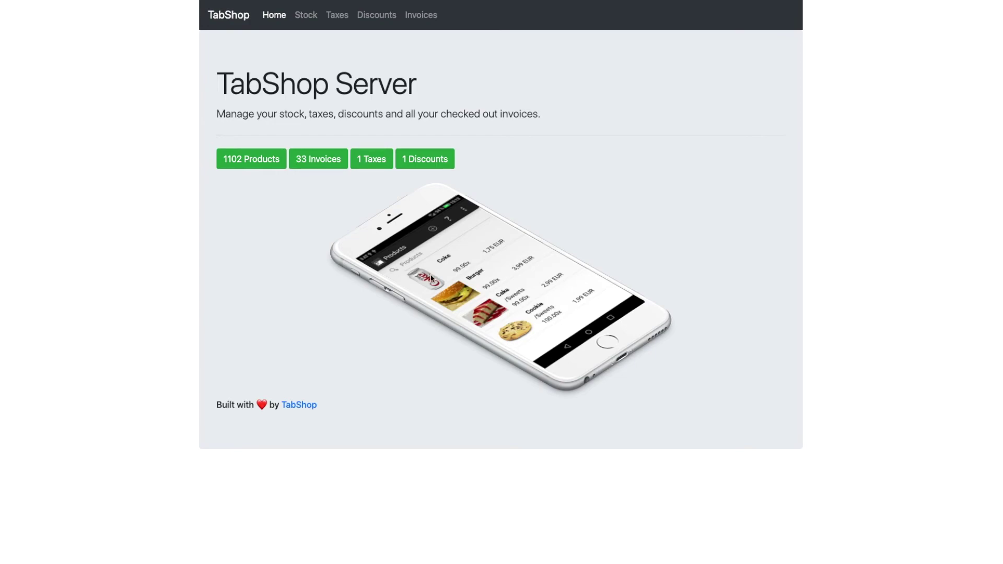
# Browse the Stock, Taxes, Discounts and Invoices lists in the TabShop dashboard
pyautogui.click(306, 15)
pyautogui.scroll(-5, 356, 362)
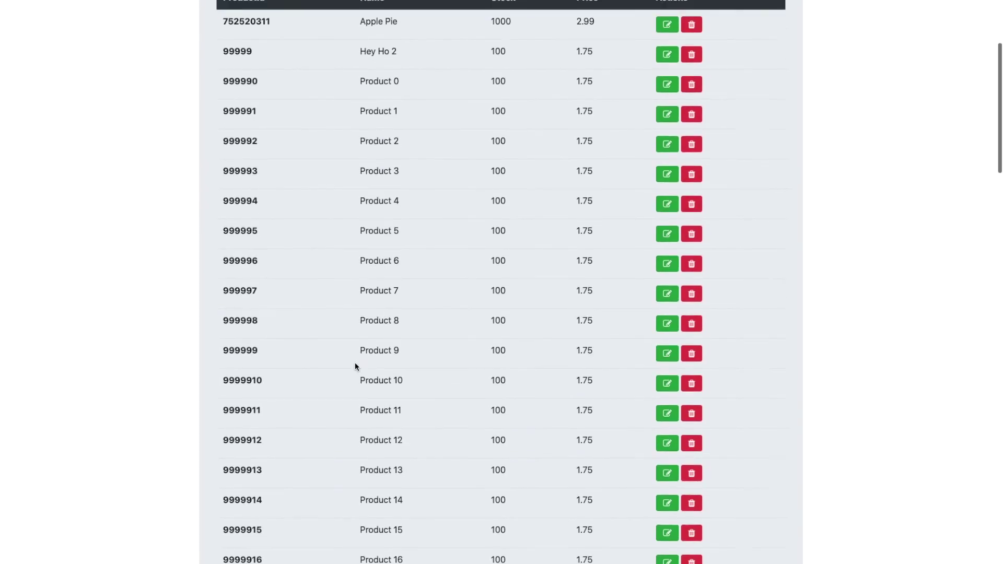
pyautogui.scroll(5, 355, 362)
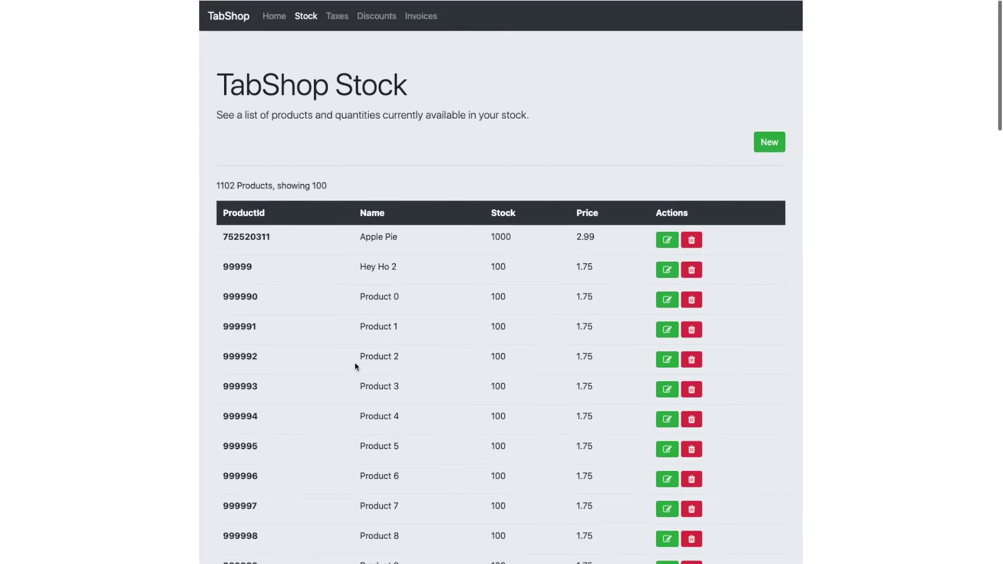
pyautogui.click(337, 15)
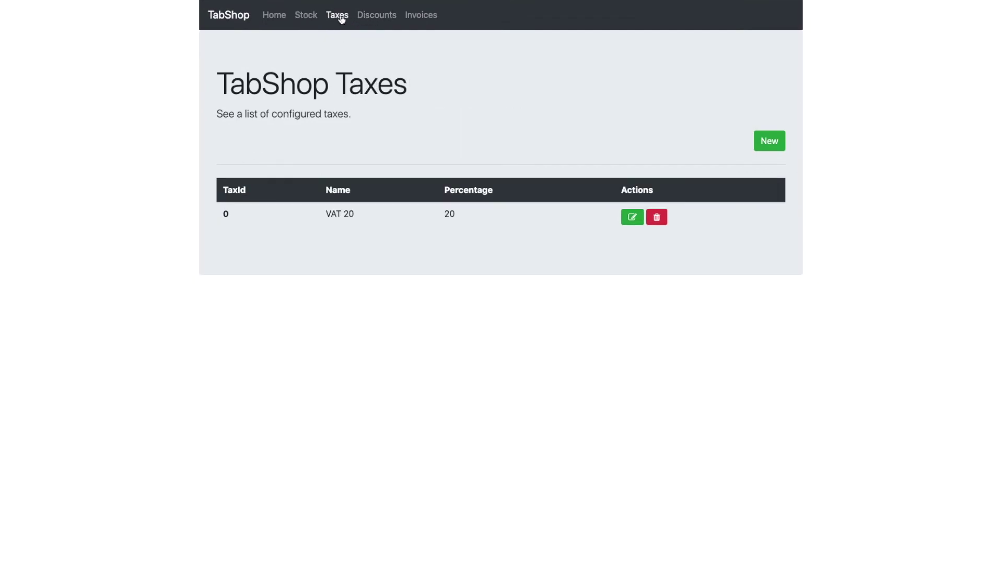
pyautogui.click(367, 17)
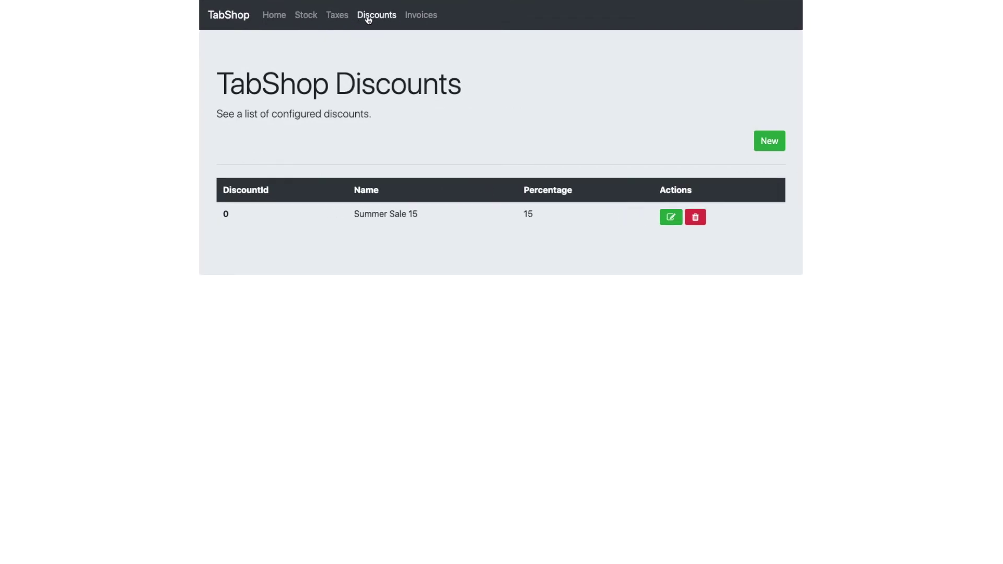
pyautogui.click(416, 17)
pyautogui.scroll(-10, 384, 308)
pyautogui.scroll(10, 384, 308)
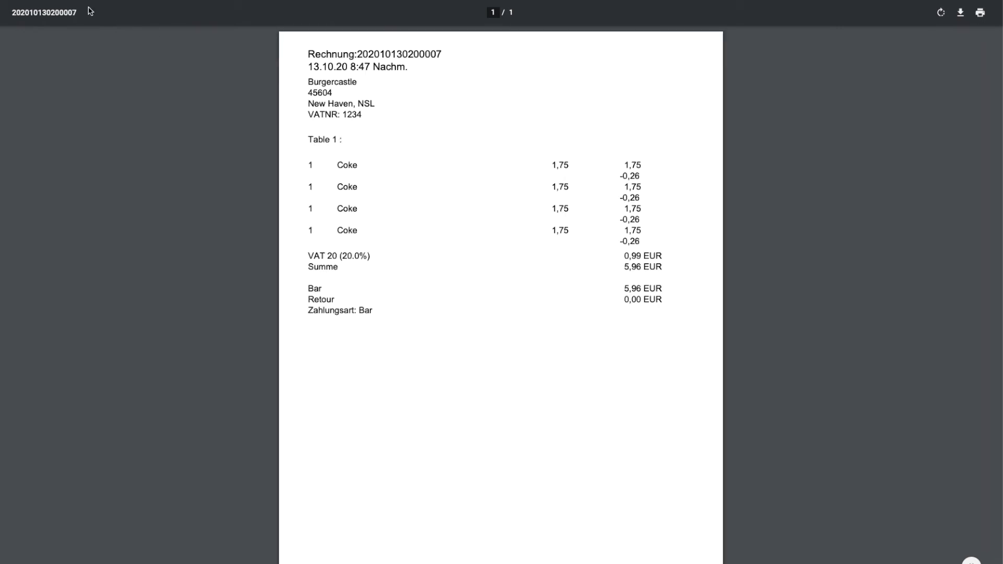
# Close the invoice PDF, return Home, then open Stock and select Apple Pie's stock value 1000
pyautogui.hotkey('ctrl', 'w')
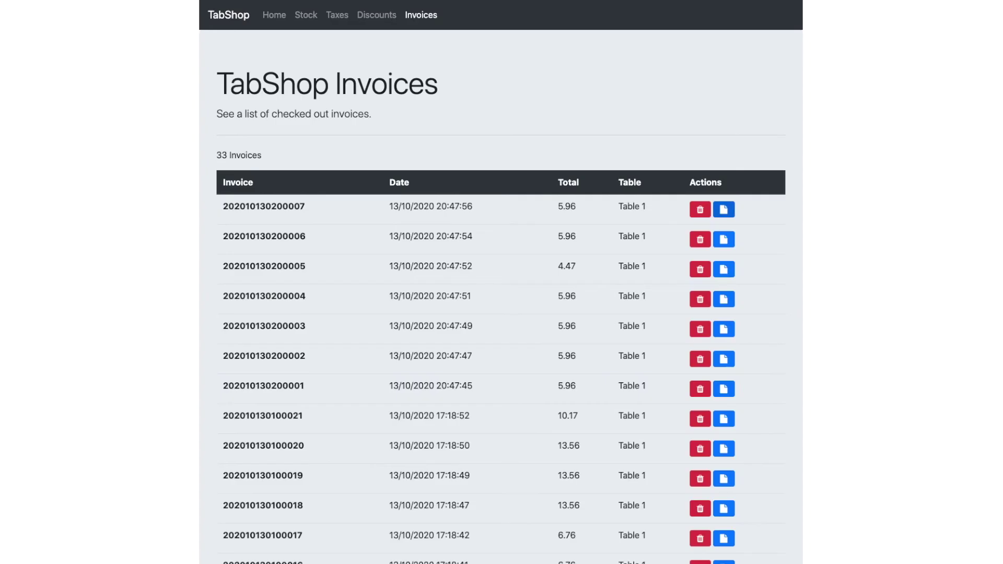
pyautogui.click(273, 17)
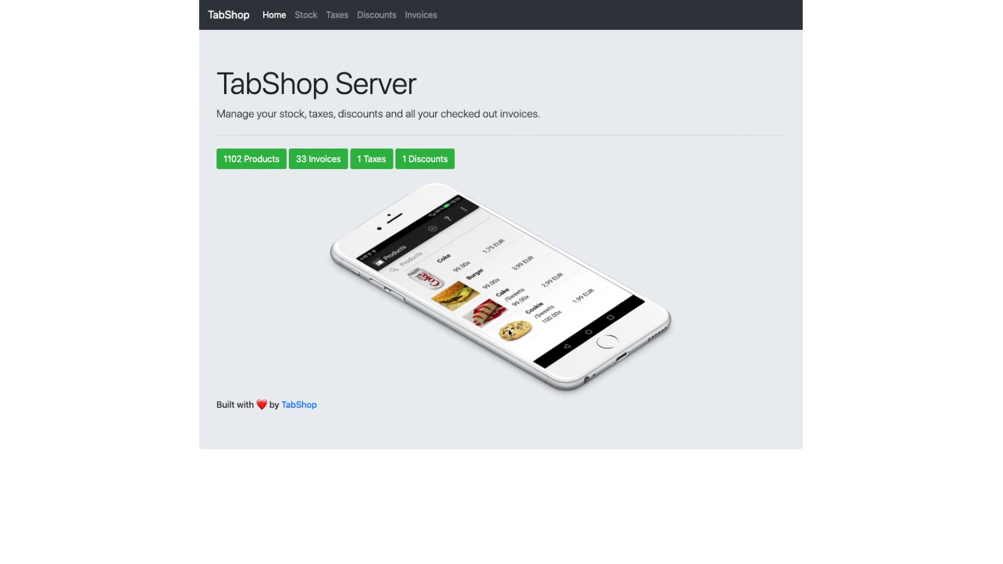
pyautogui.click(306, 15)
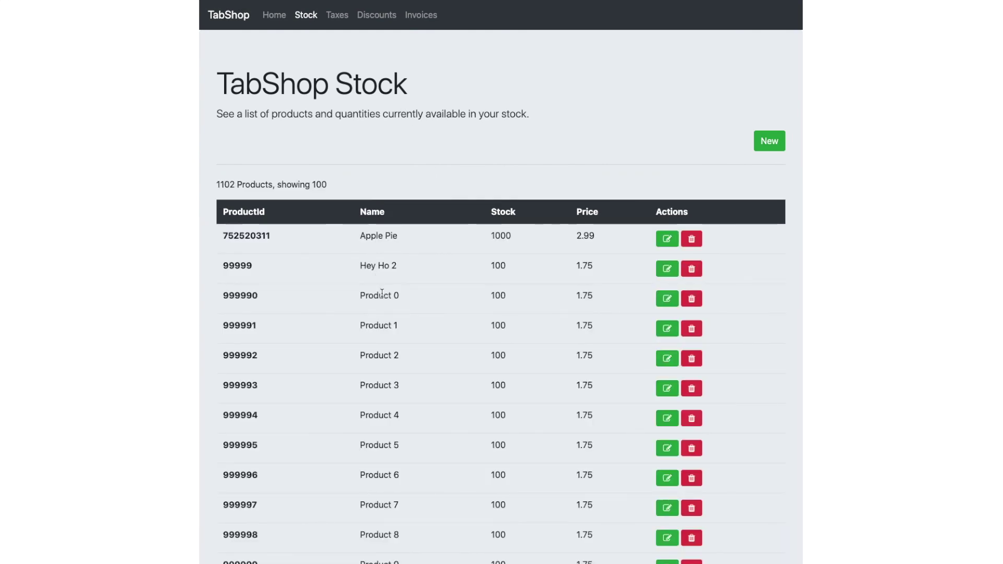
pyautogui.doubleClick(497, 235)
pyautogui.click(511, 297)
pyautogui.moveTo(513, 236); pyautogui.dragTo(487, 235)
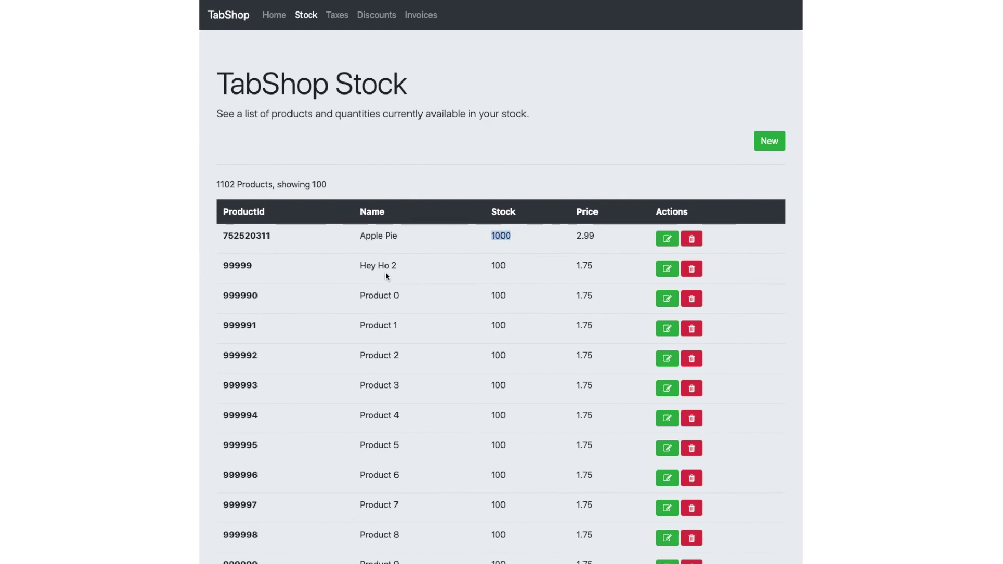